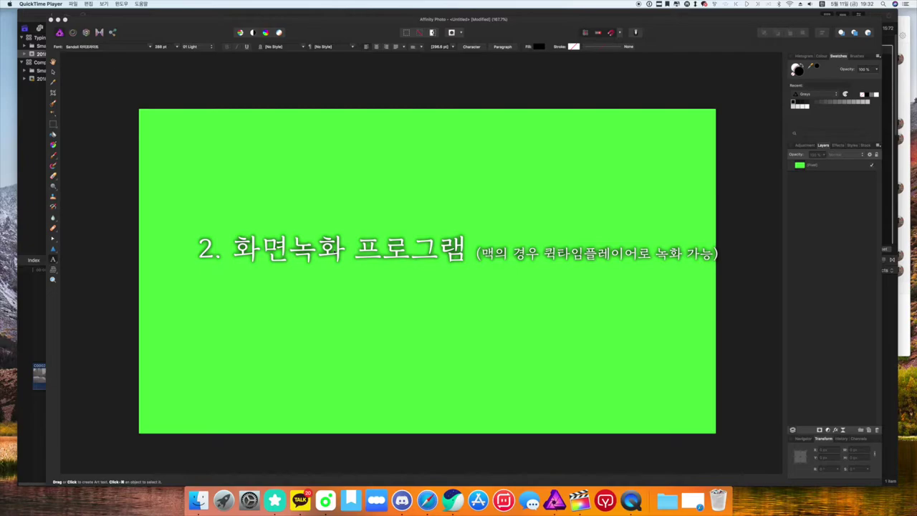
{"action": "left_click", "coordinate": [217, 481]}
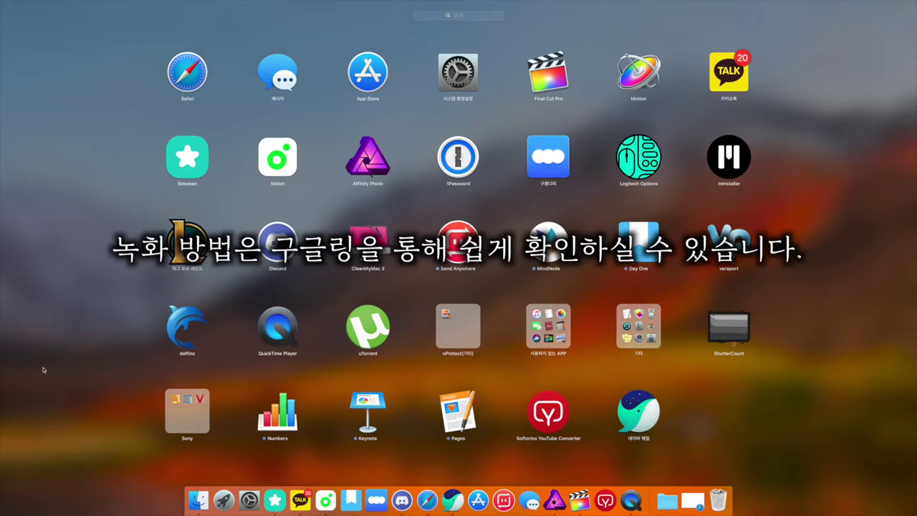
{"action": "left_click", "coordinate": [71, 365]}
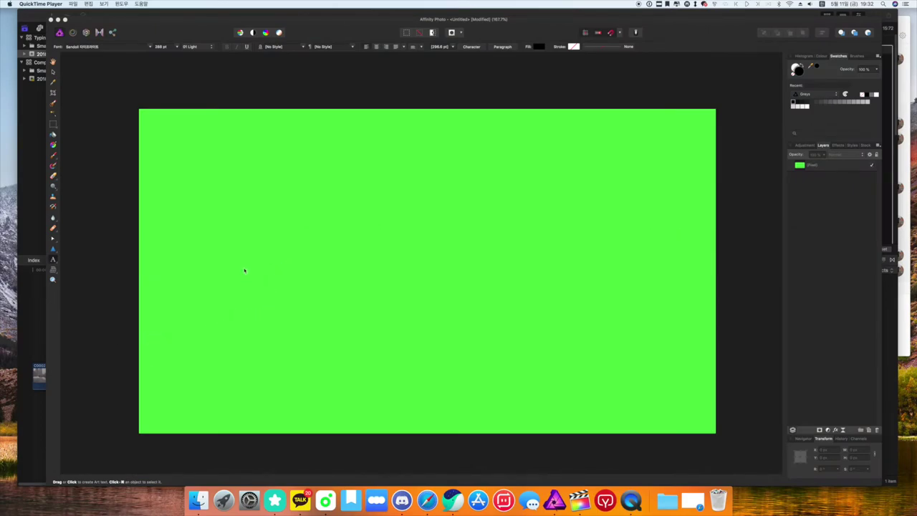
Add the two-line art text "바로 어제 / 있던 일..." to the green canvas while the screen recording runs.
{"action": "left_click", "coordinate": [313, 241]}
{"action": "left_click", "coordinate": [301, 242]}
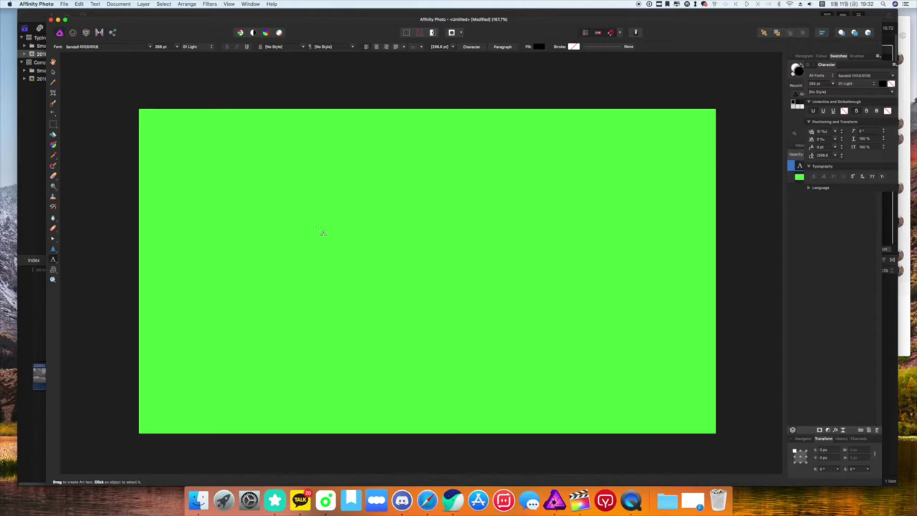
{"action": "type", "text": "Point. - 텍스트 입력 전 녹화 필수 - 텍스트 크기는 크게"}
{"action": "type", "text": "바로 어"}
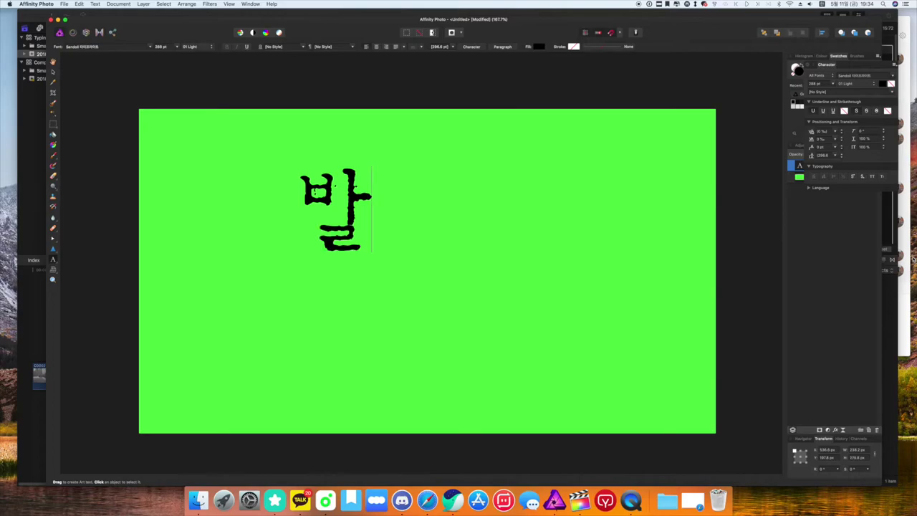
{"action": "type", "text": "제"}
{"action": "key", "text": "Return"}
{"action": "type", "text": "있던 일"}
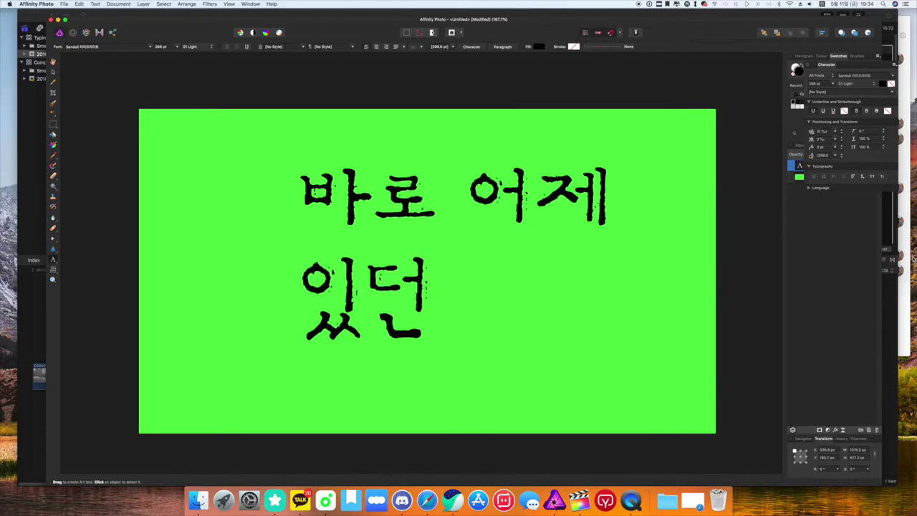
{"action": "type", "text": "..."}
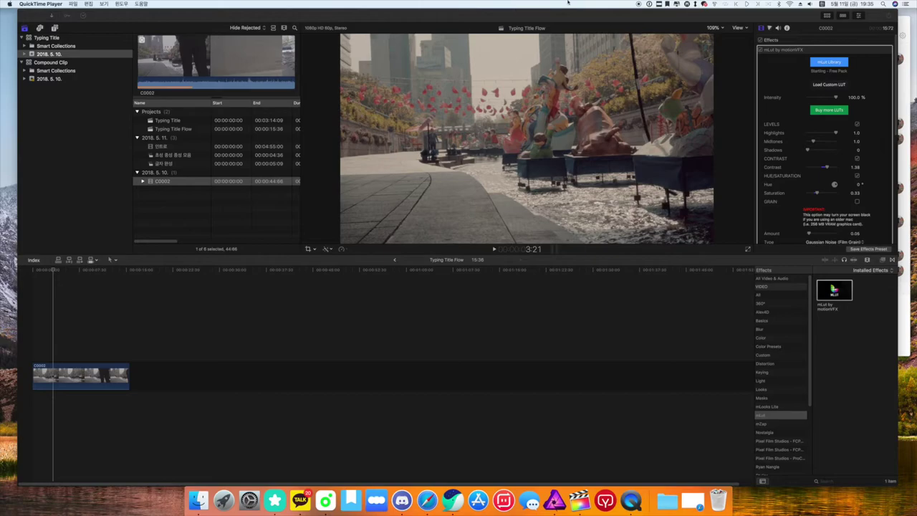
Place the 무제 screen recording from the desktop folder in the timeline above the C0002 clip, starting at the beginning.
{"action": "left_click", "coordinate": [198, 496]}
{"action": "left_click", "coordinate": [256, 326]}
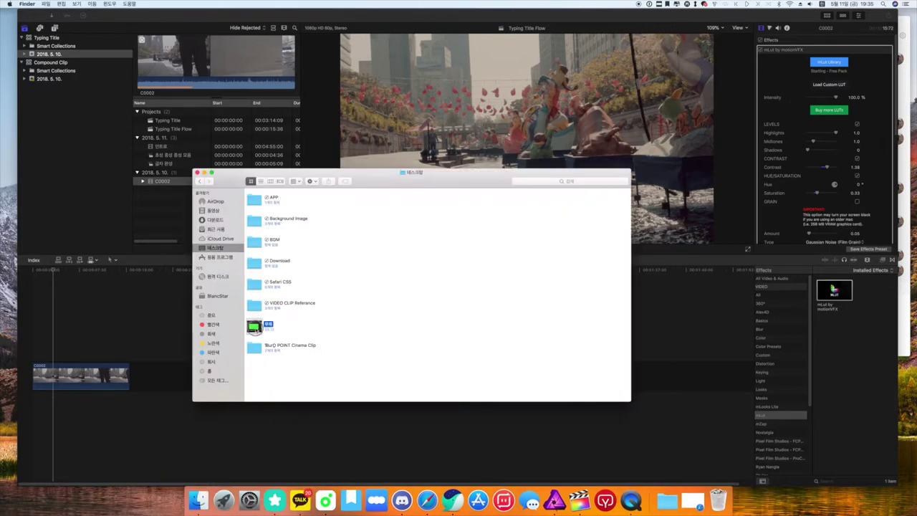
{"action": "left_click_drag", "start_coordinate": [105, 319], "coordinate": [33, 337]}
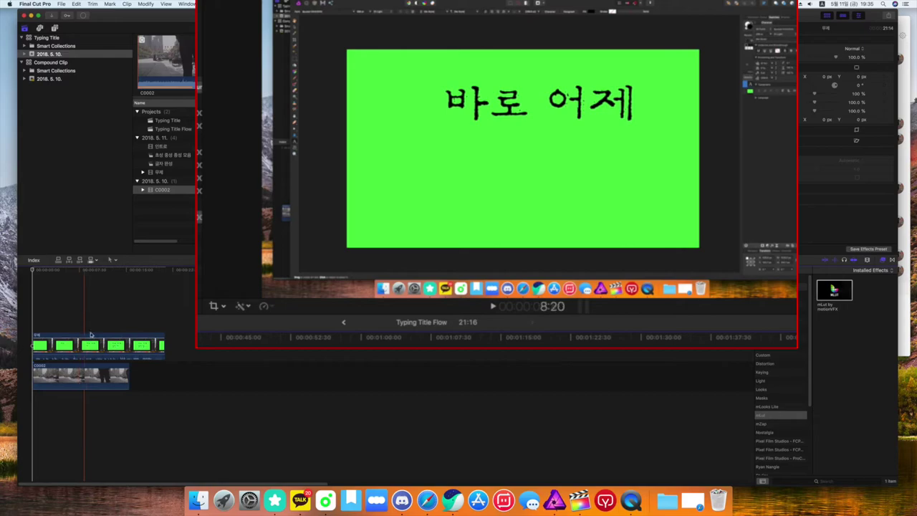
Crop the 무제 recording clip in Trim mode so only the green canvas area remains.
{"action": "left_click", "coordinate": [100, 345]}
{"action": "left_click", "coordinate": [293, 271]}
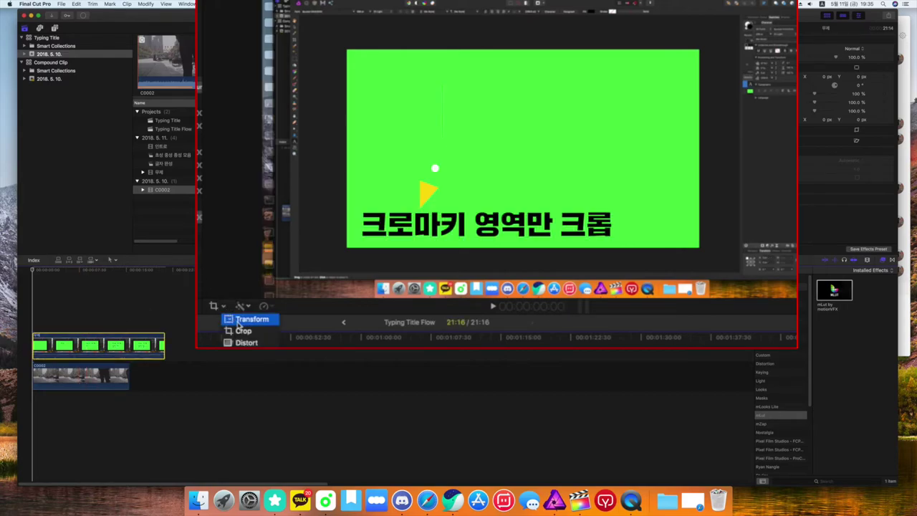
{"action": "left_click", "coordinate": [311, 285]}
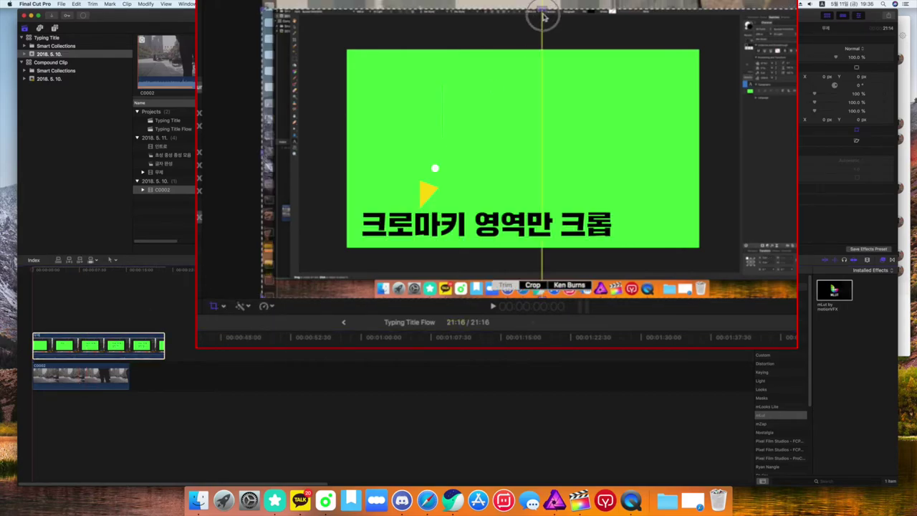
{"action": "left_click_drag", "start_coordinate": [542, 49], "coordinate": [537, 51]}
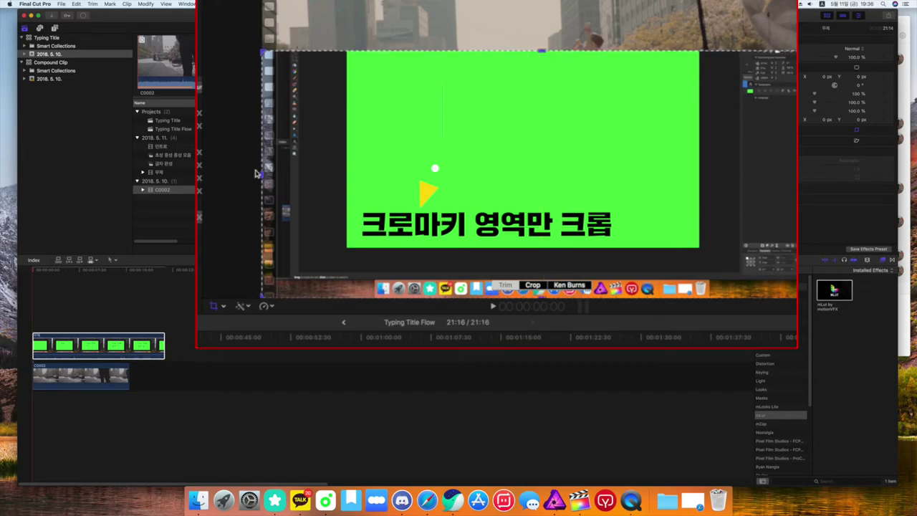
{"action": "left_click_drag", "start_coordinate": [264, 174], "coordinate": [347, 174]}
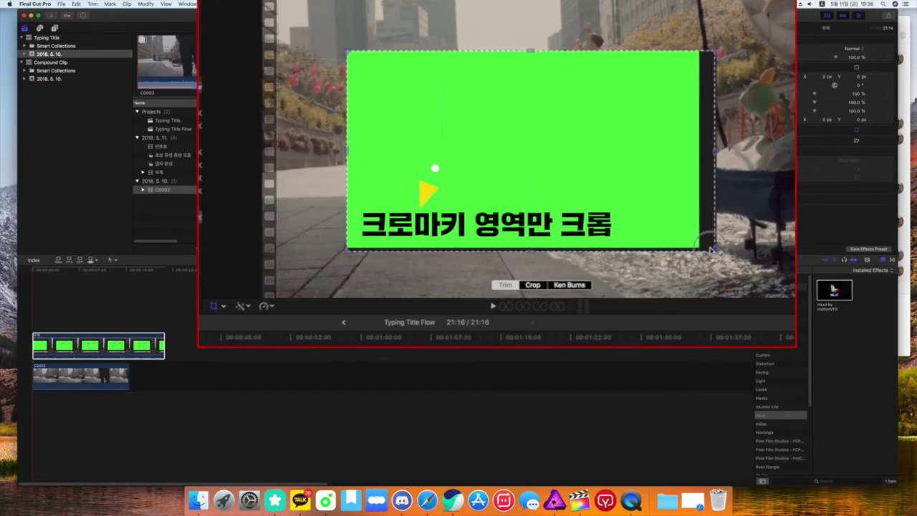
{"action": "left_click", "coordinate": [740, 40]}
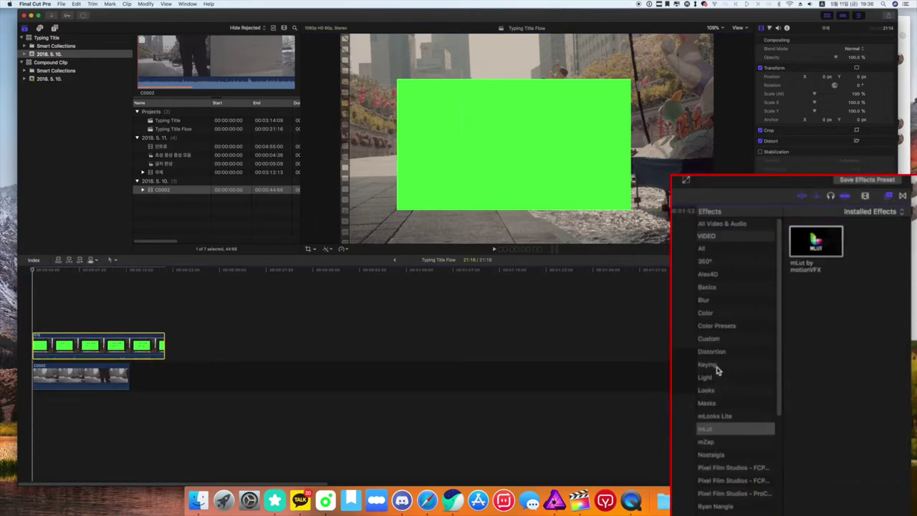
Apply the Keyer effect from the Keying category to the 무제 clip and play back the keyed text.
{"action": "left_click", "coordinate": [717, 365]}
{"action": "left_click", "coordinate": [817, 254]}
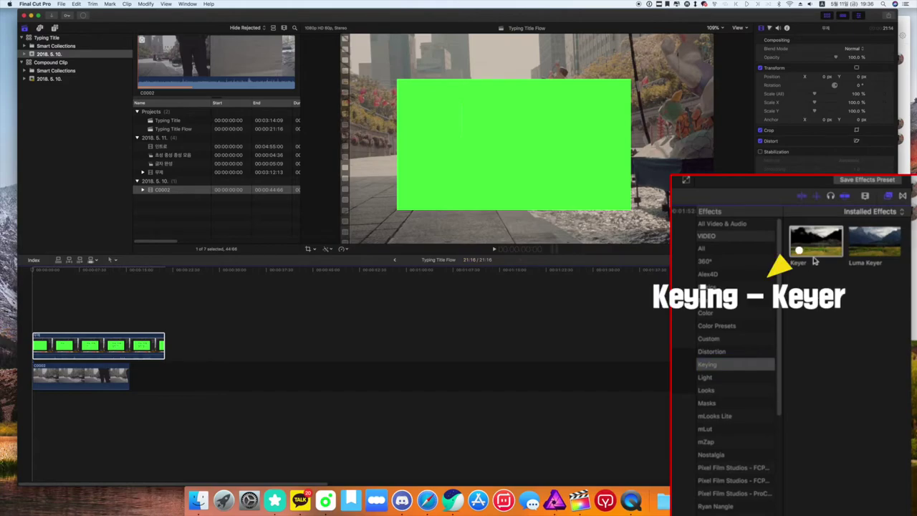
{"action": "left_click_drag", "start_coordinate": [815, 254], "coordinate": [84, 337]}
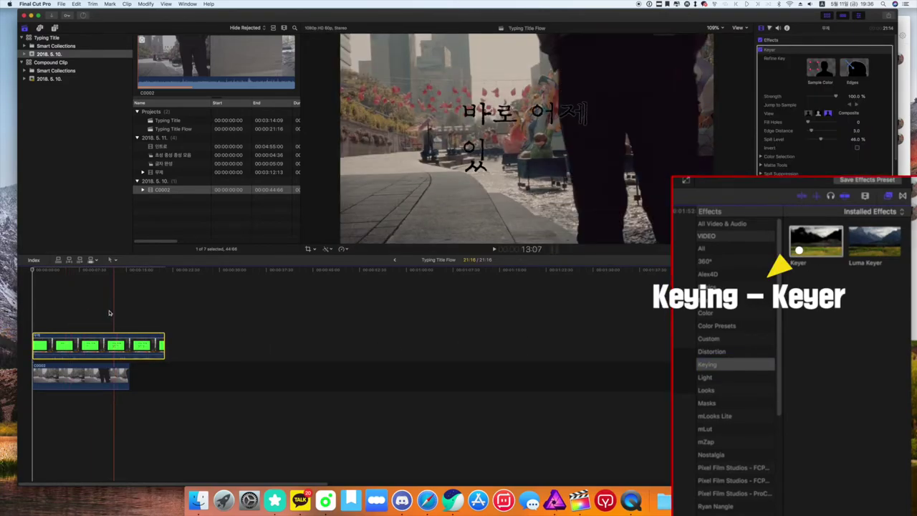
{"action": "key", "text": "space"}
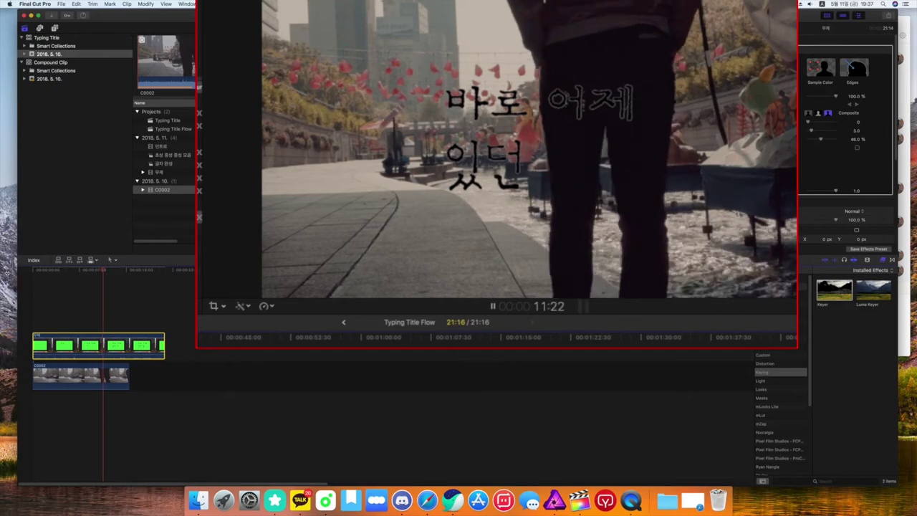
Set the 무제 clip to Fast 2x speed and play it from the start.
{"action": "left_click", "coordinate": [343, 248]}
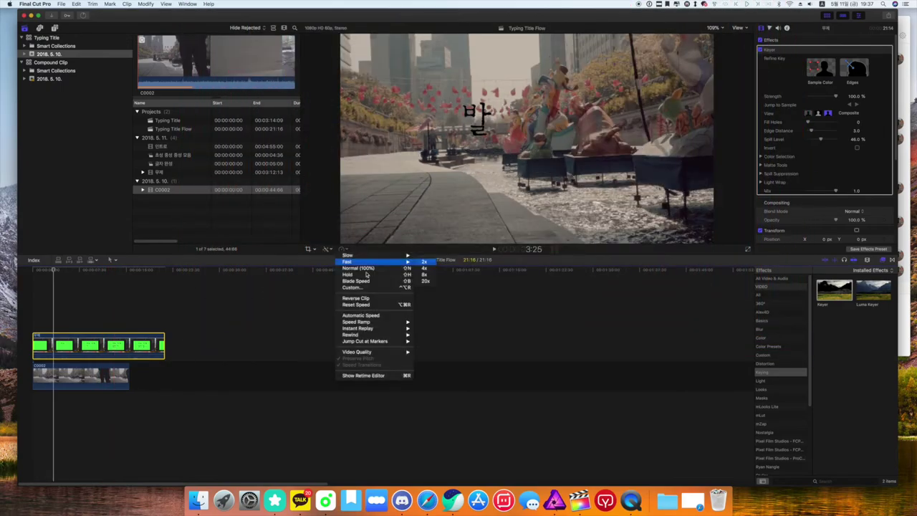
{"action": "left_click", "coordinate": [358, 290]}
{"action": "left_click_drag", "start_coordinate": [55, 270], "coordinate": [33, 271]}
{"action": "key", "text": "space"}
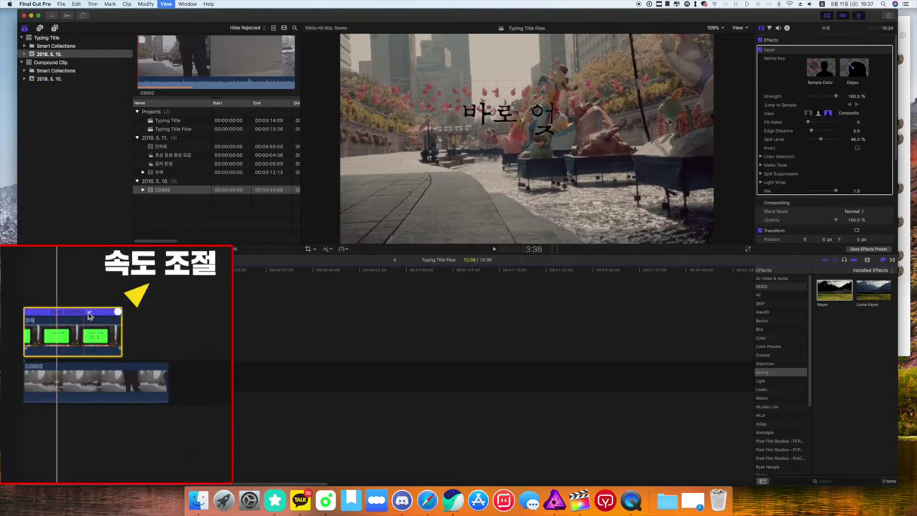
Set a faster custom speed rate for the 무제 clip, shortening it to about 4 seconds, and play back the result.
{"action": "left_click", "coordinate": [88, 312]}
{"action": "left_click", "coordinate": [113, 352]}
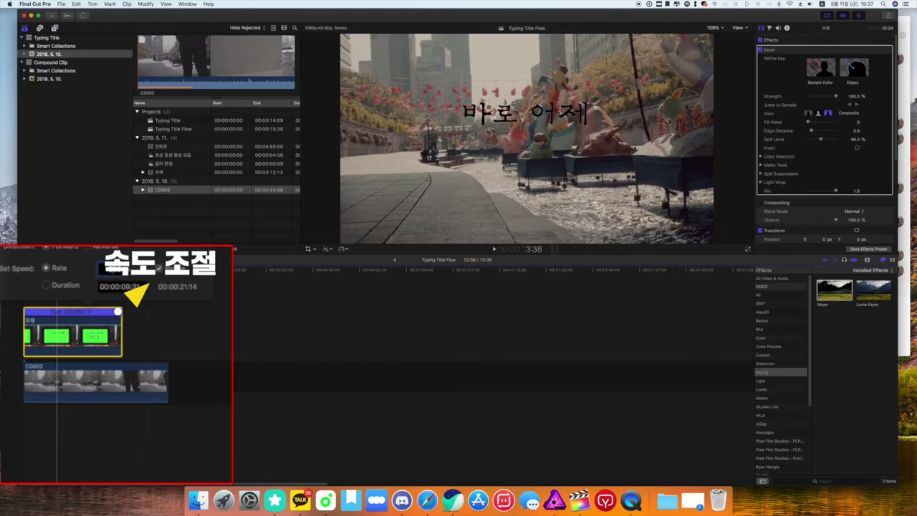
{"action": "key", "text": "Return"}
{"action": "key", "text": "space"}
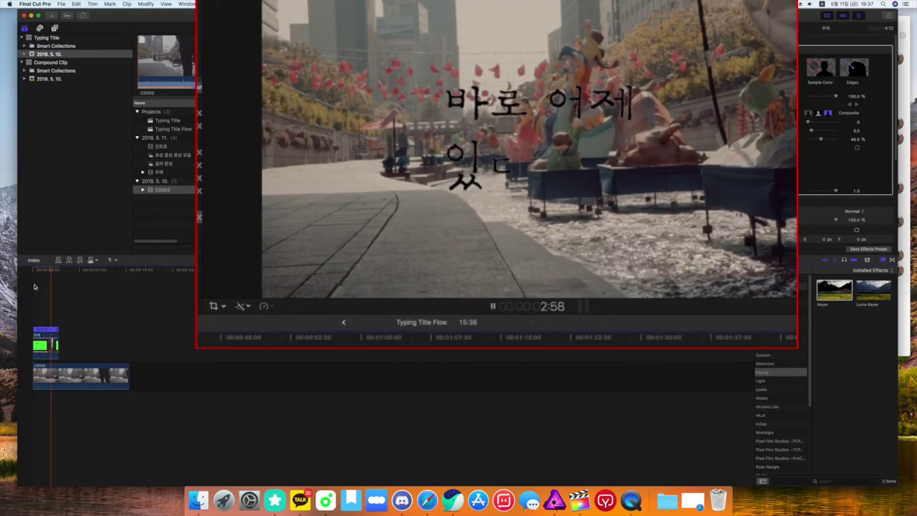
{"action": "key", "text": "space"}
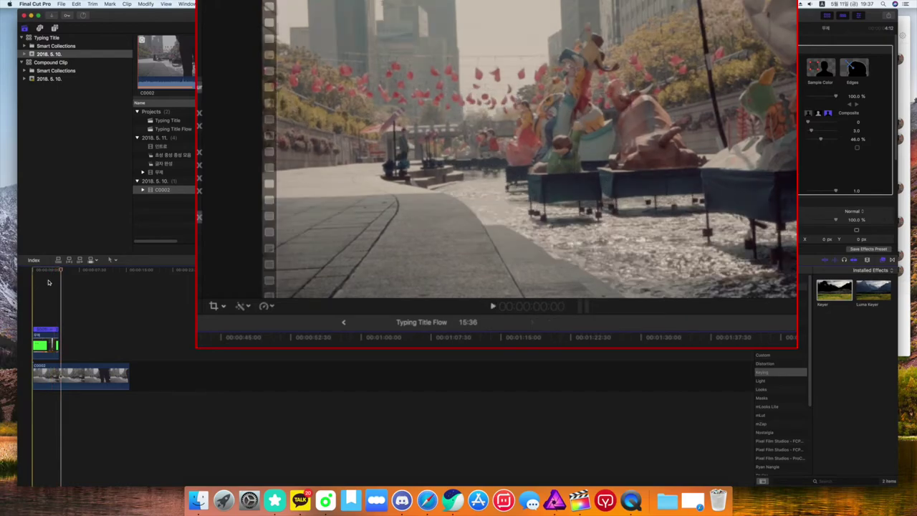
{"action": "key", "text": "Home"}
{"action": "key", "text": "space"}
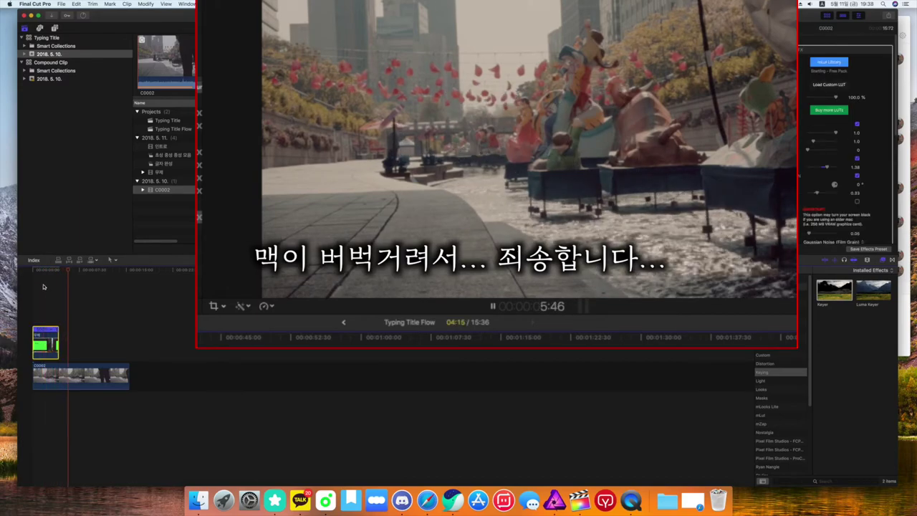
{"action": "key", "text": "space"}
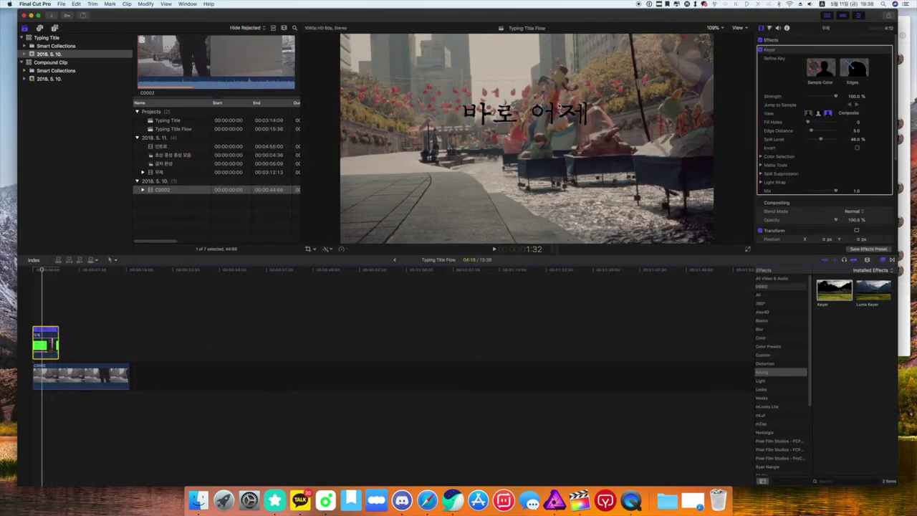
Transform the 무제 clip by shrinking its text and moving it to the lower-left corner of the picture.
{"action": "left_click", "coordinate": [309, 249]}
{"action": "left_click_drag", "start_coordinate": [529, 139], "coordinate": [387, 229]}
{"action": "left_click", "coordinate": [740, 39]}
{"action": "key", "text": "/"}
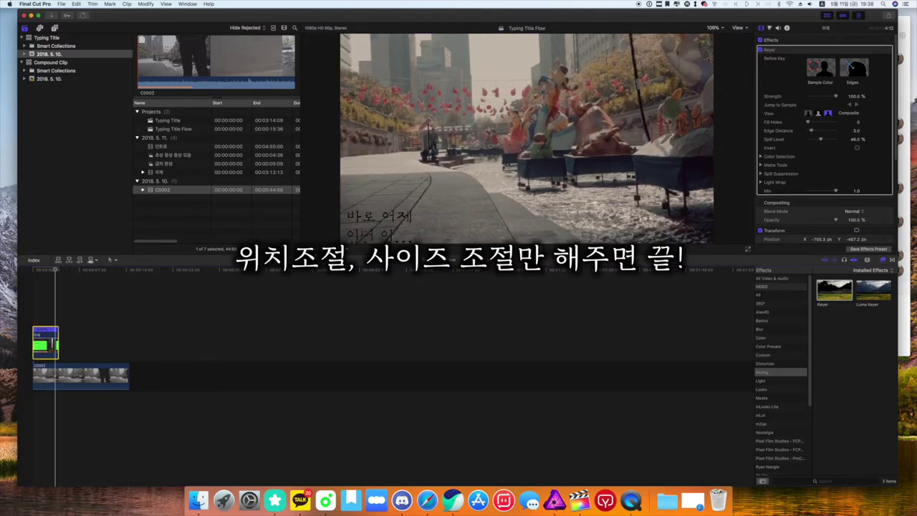
Nudge the 무제 clip's text upward to about Y -424 px so both lines fit in the frame, and play from the start.
{"action": "left_click", "coordinate": [310, 249]}
{"action": "left_click", "coordinate": [379, 229]}
{"action": "left_click_drag", "start_coordinate": [380, 229], "coordinate": [381, 221]}
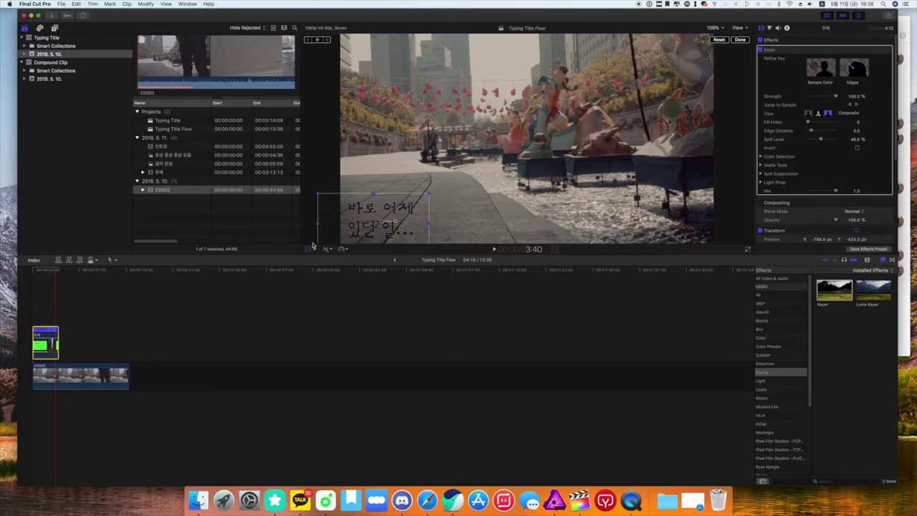
{"action": "left_click", "coordinate": [740, 40]}
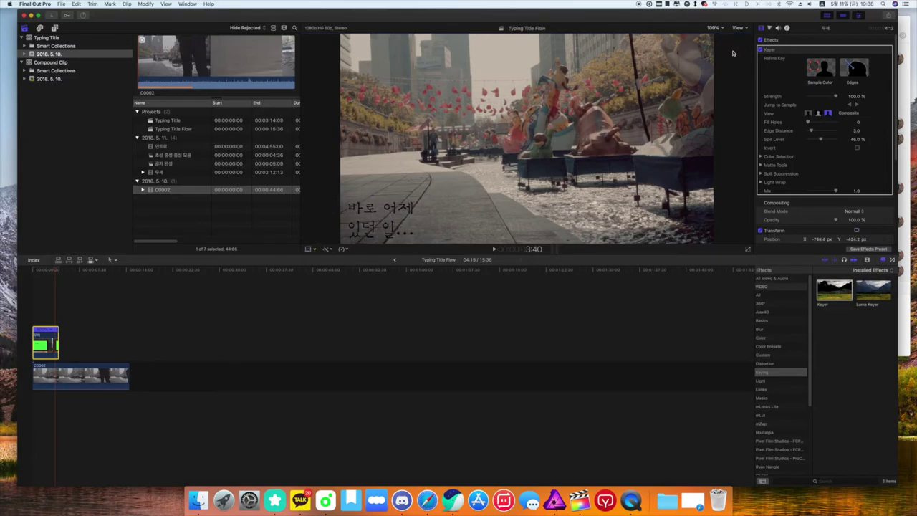
{"action": "key", "text": "Home"}
{"action": "key", "text": "space"}
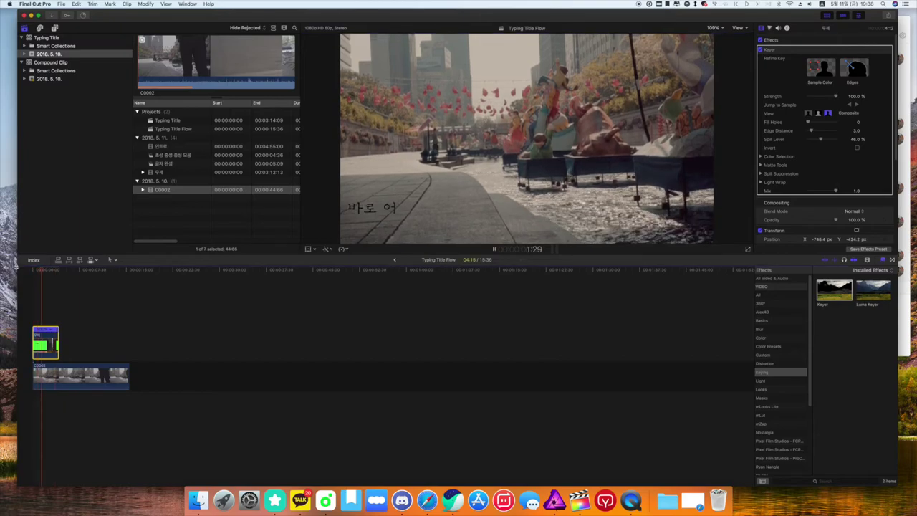